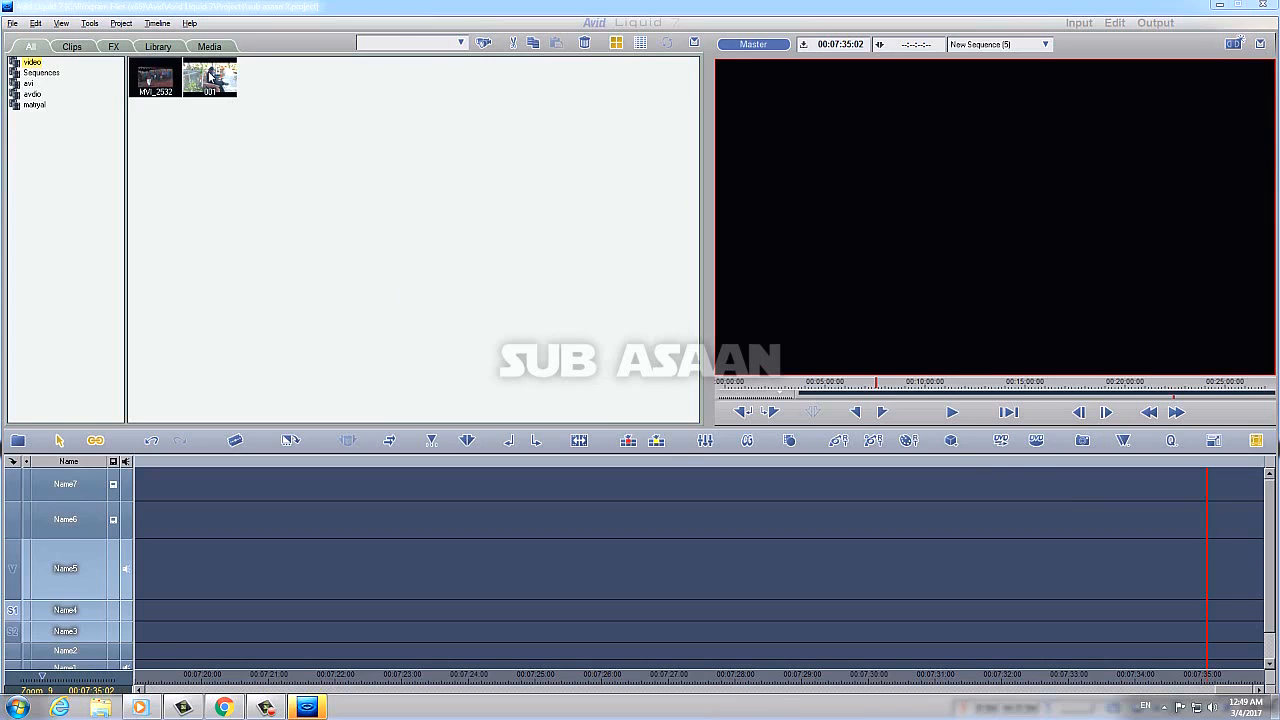
Place clip 001 from the video rack on the Name5 track at 00:07:19:00 and play it briefly.
click(32, 63)
drag(213, 75, 136, 558)
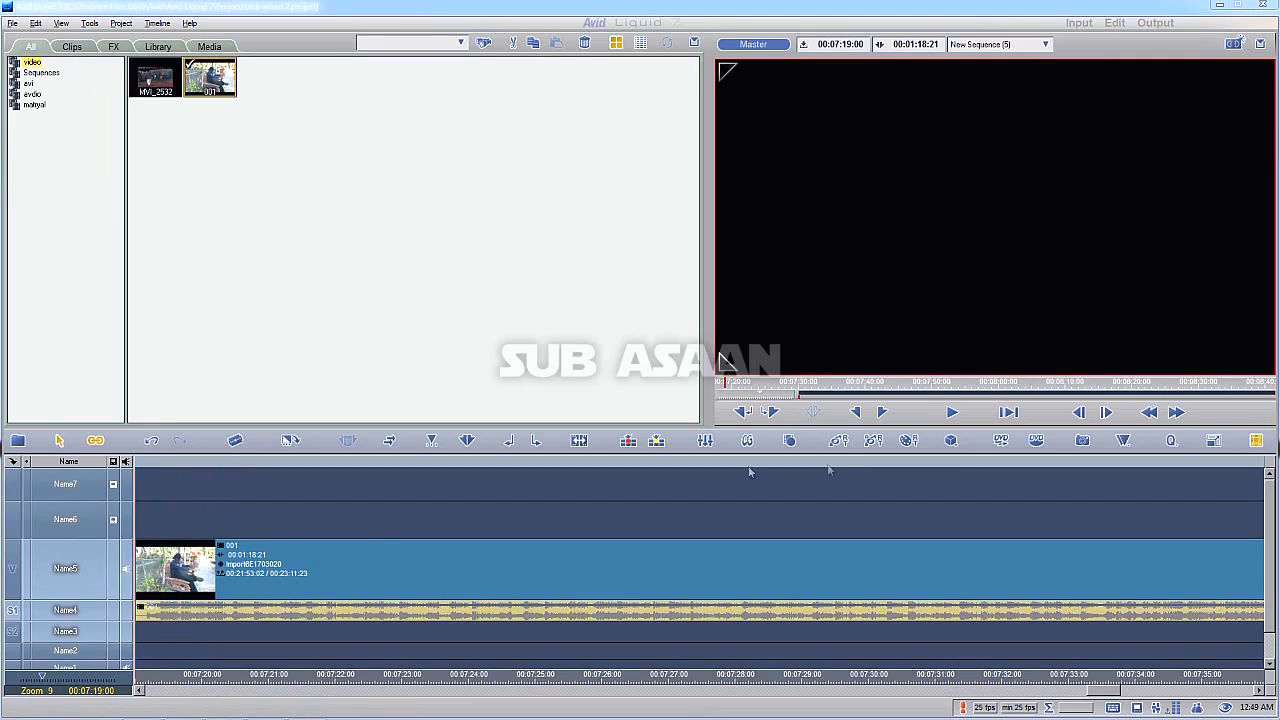
click(951, 412)
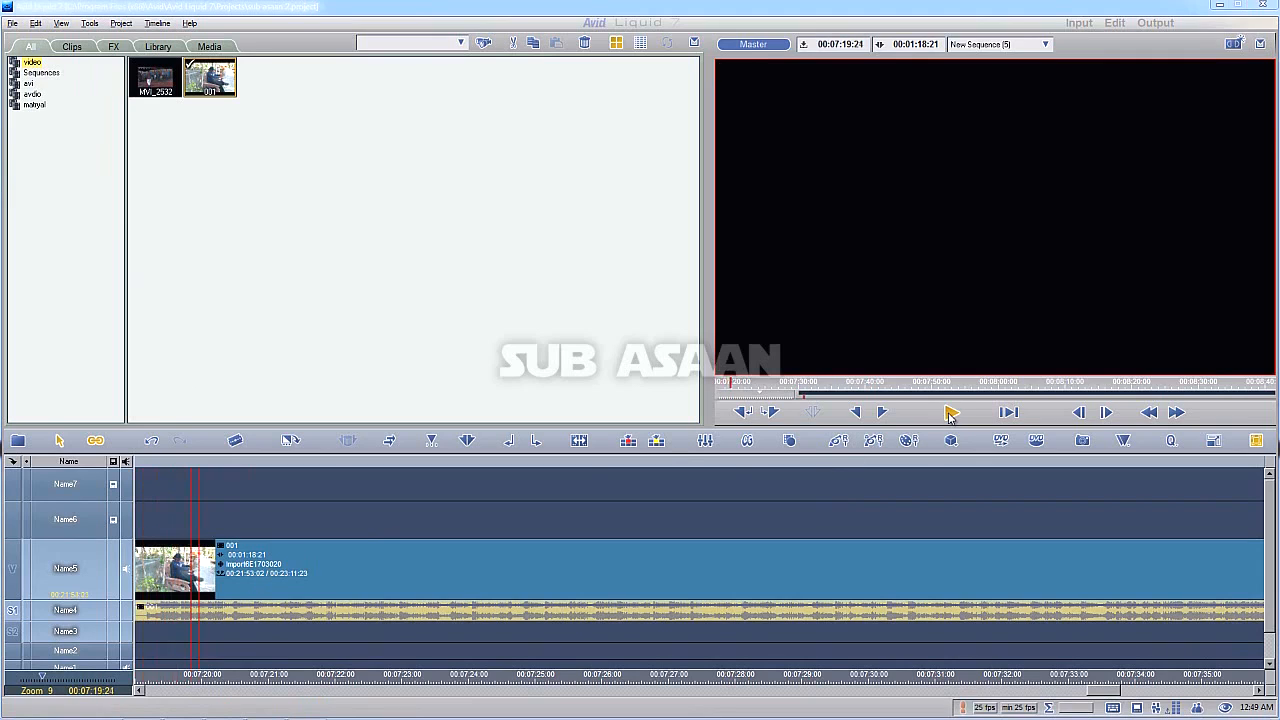
click(949, 414)
Move clip 001 so its video sits on Name6 and its audio on Name5, then play the sequence.
drag(641, 606, 624, 530)
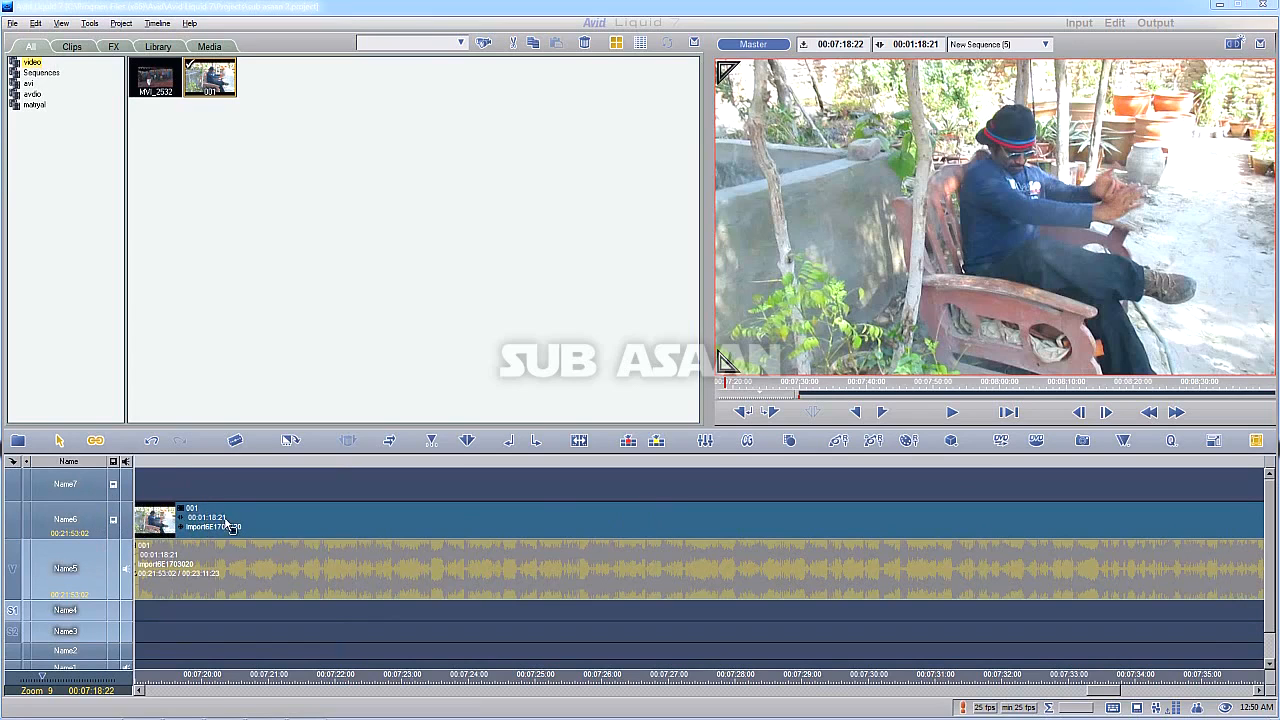
key(Delete)
key(ctrl+z)
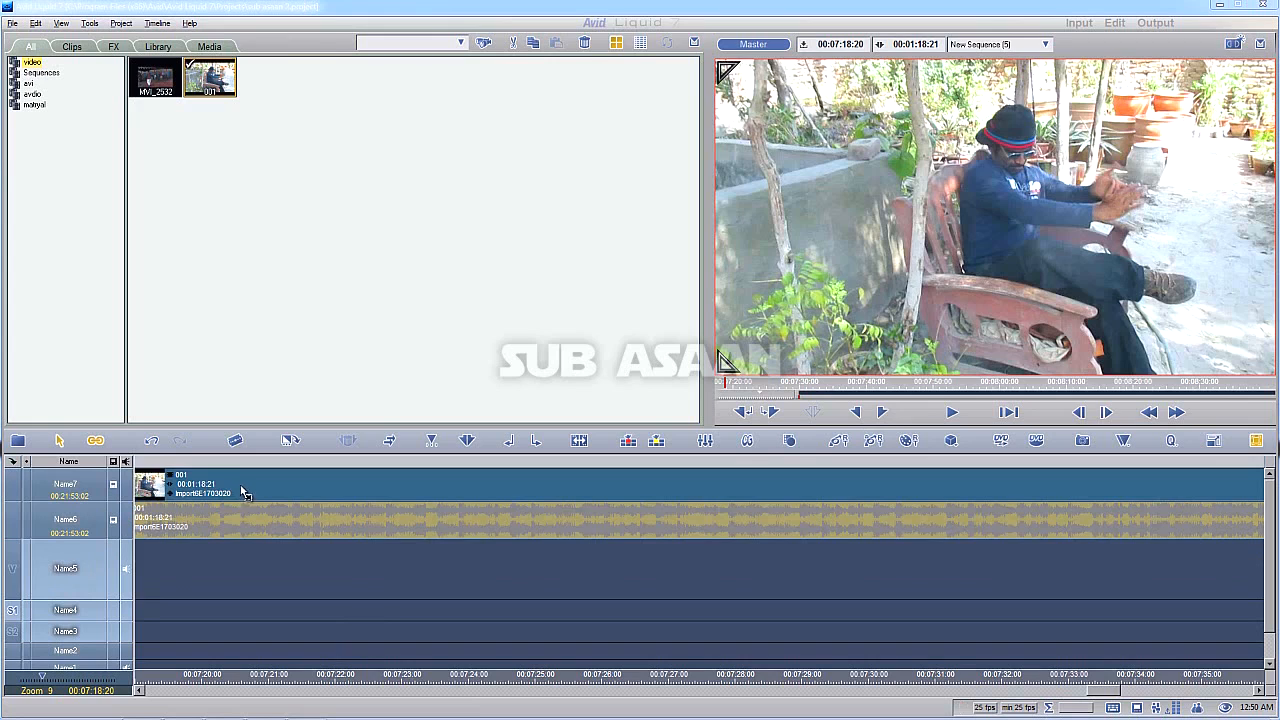
key(Delete)
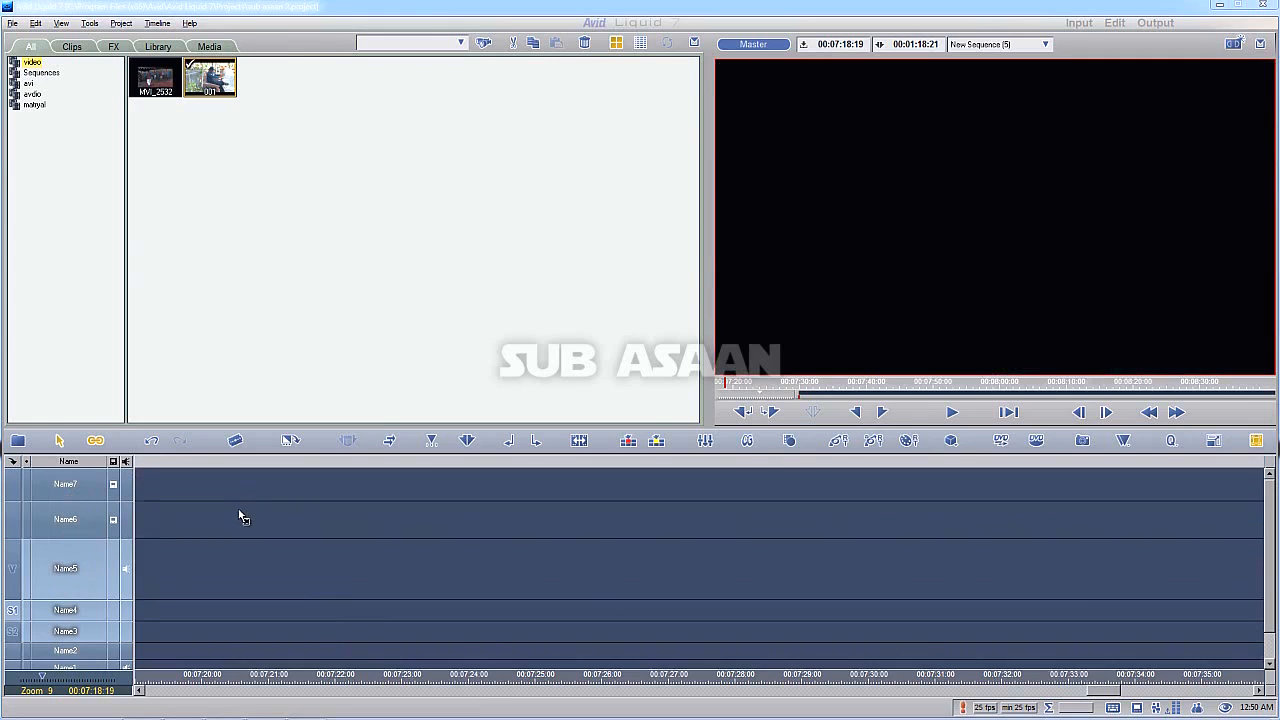
key(ctrl+z)
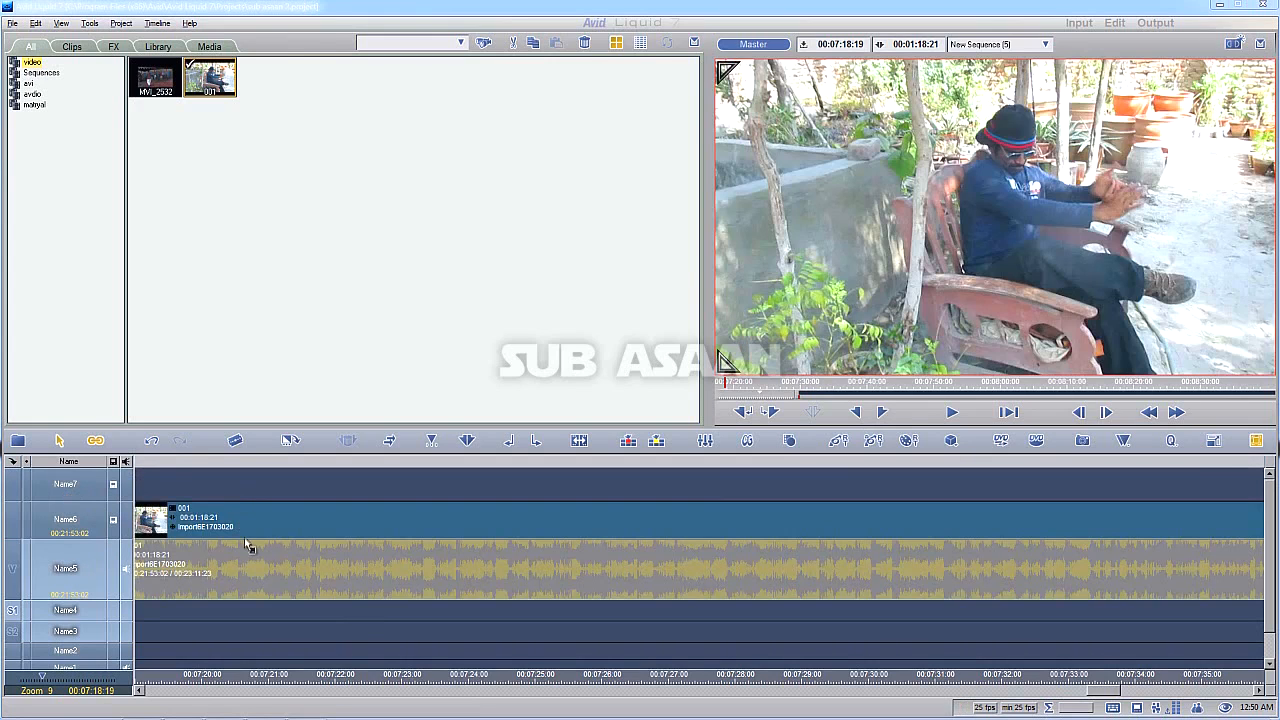
click(951, 412)
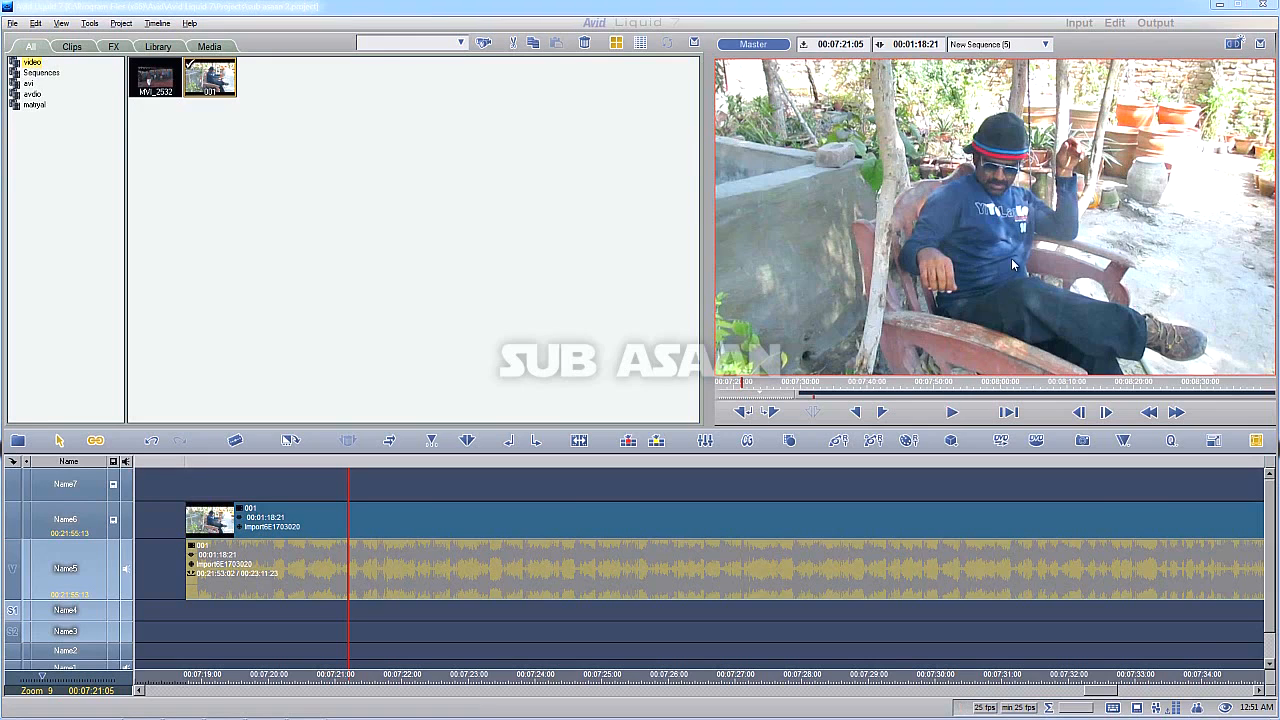
Create a new sequence at 1440 x 1080 - 16:9 (non square) and place clip 001 at the start of the Name6 track.
click(1233, 45)
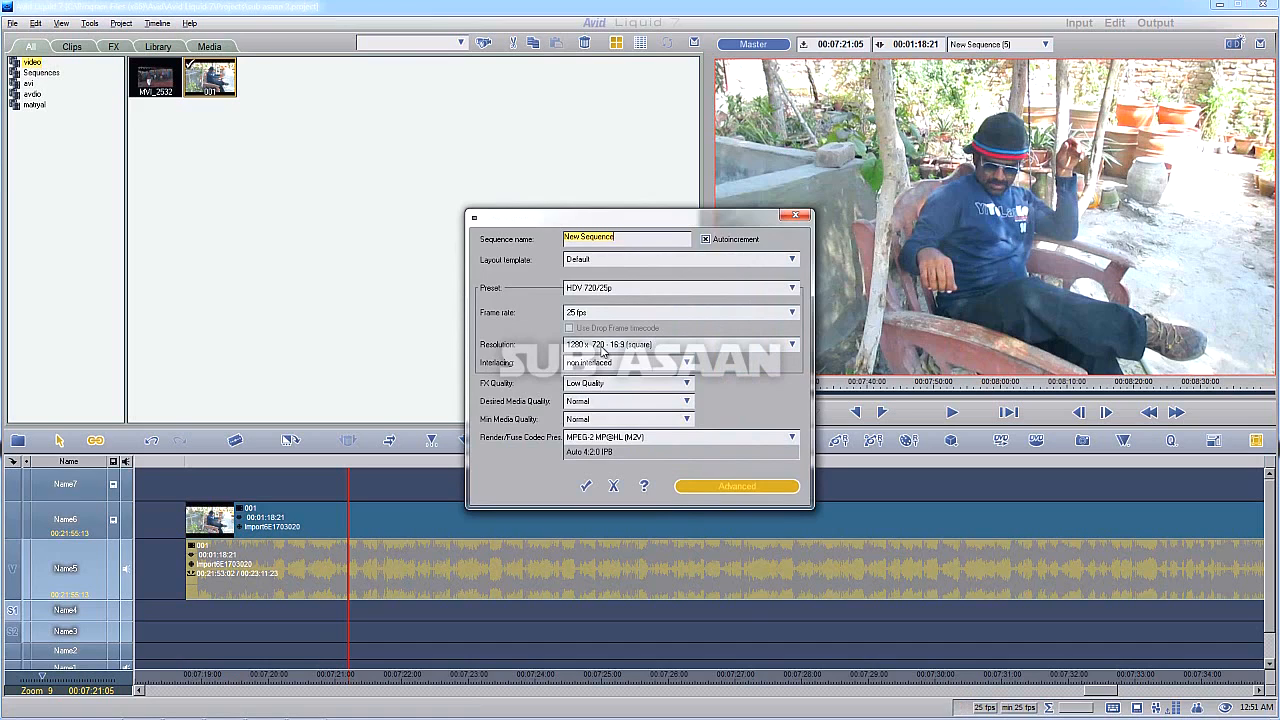
click(791, 348)
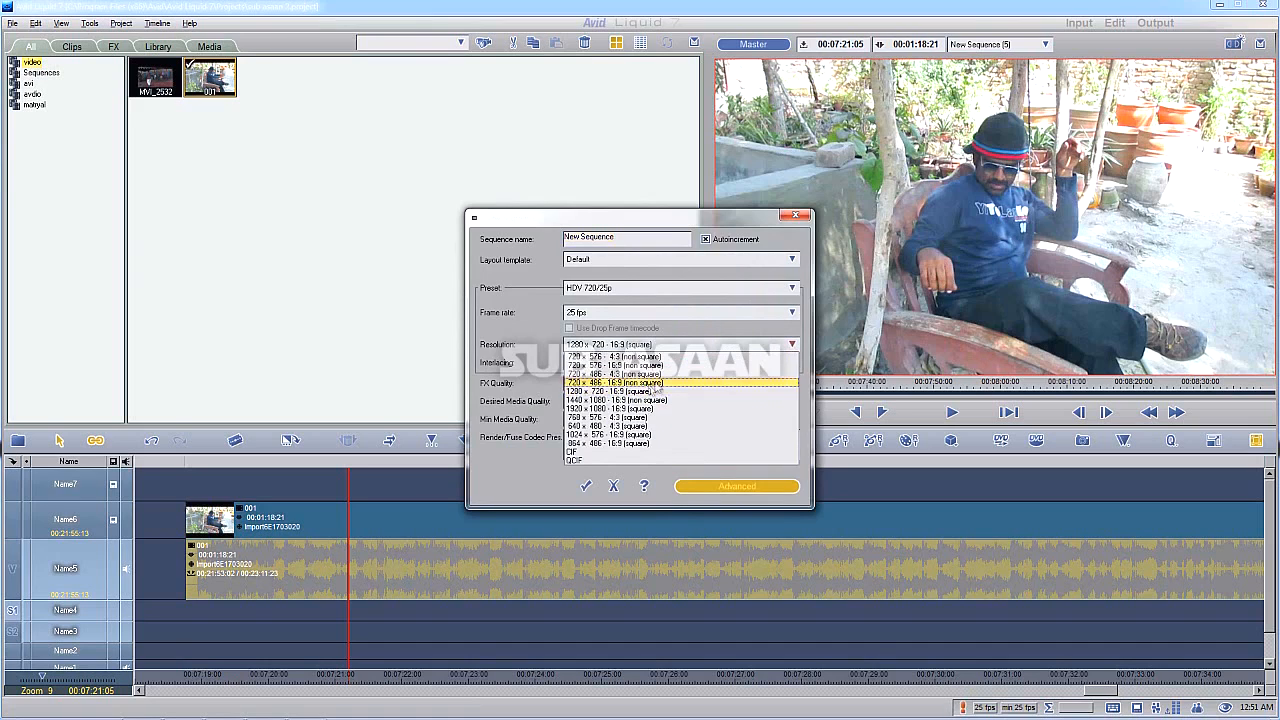
click(613, 401)
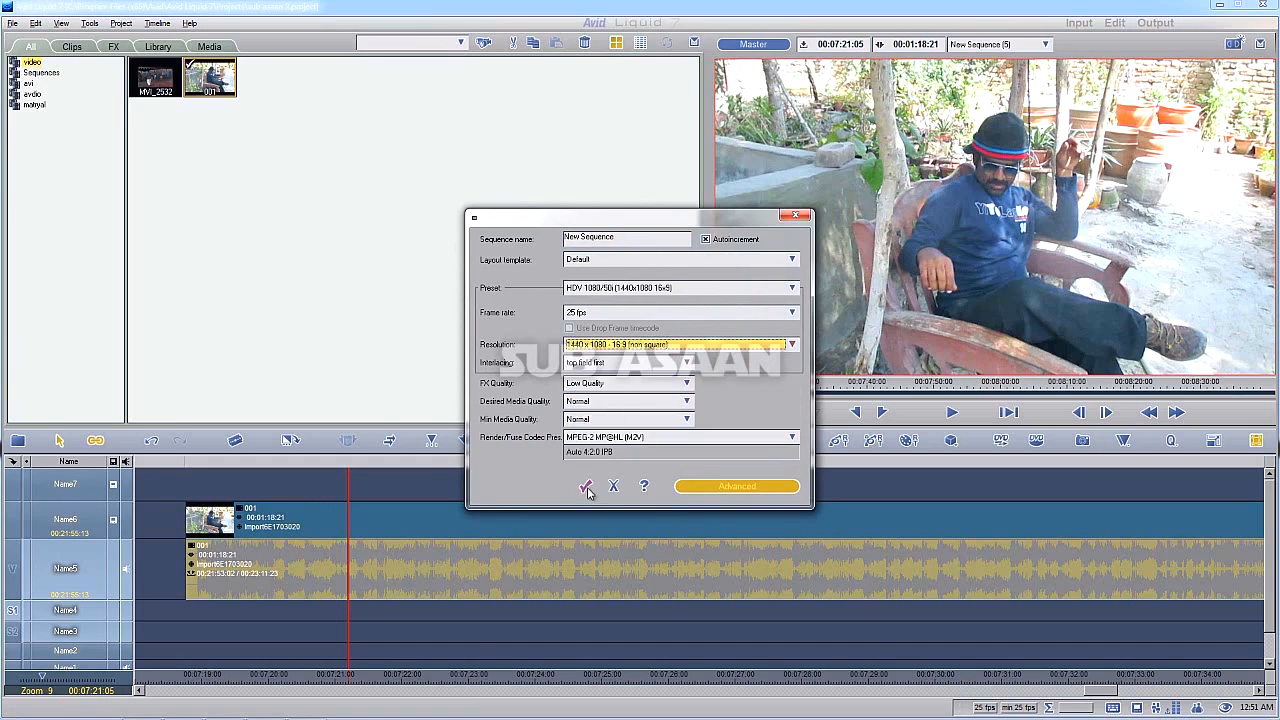
click(586, 487)
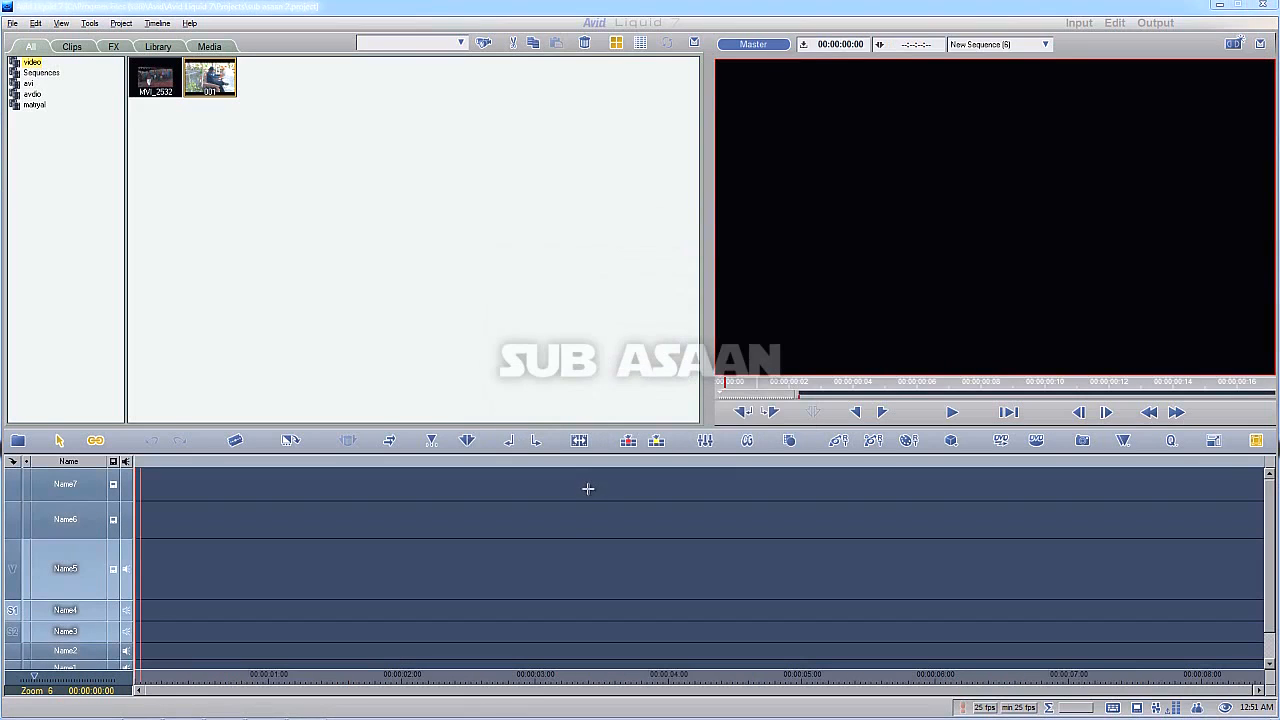
drag(210, 77, 138, 521)
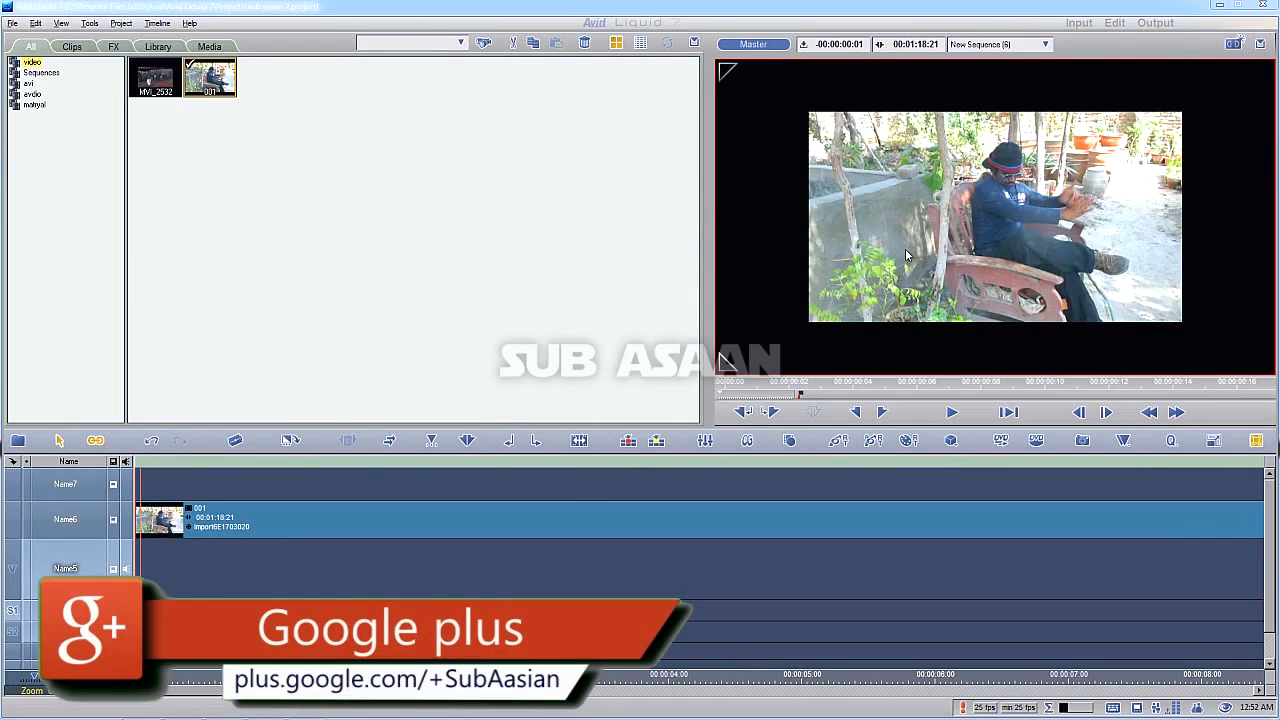
Create a new sequence at 1920 x 1080 - 16:9 (square) and place clip 001 near the start of the Name6 track.
click(1234, 45)
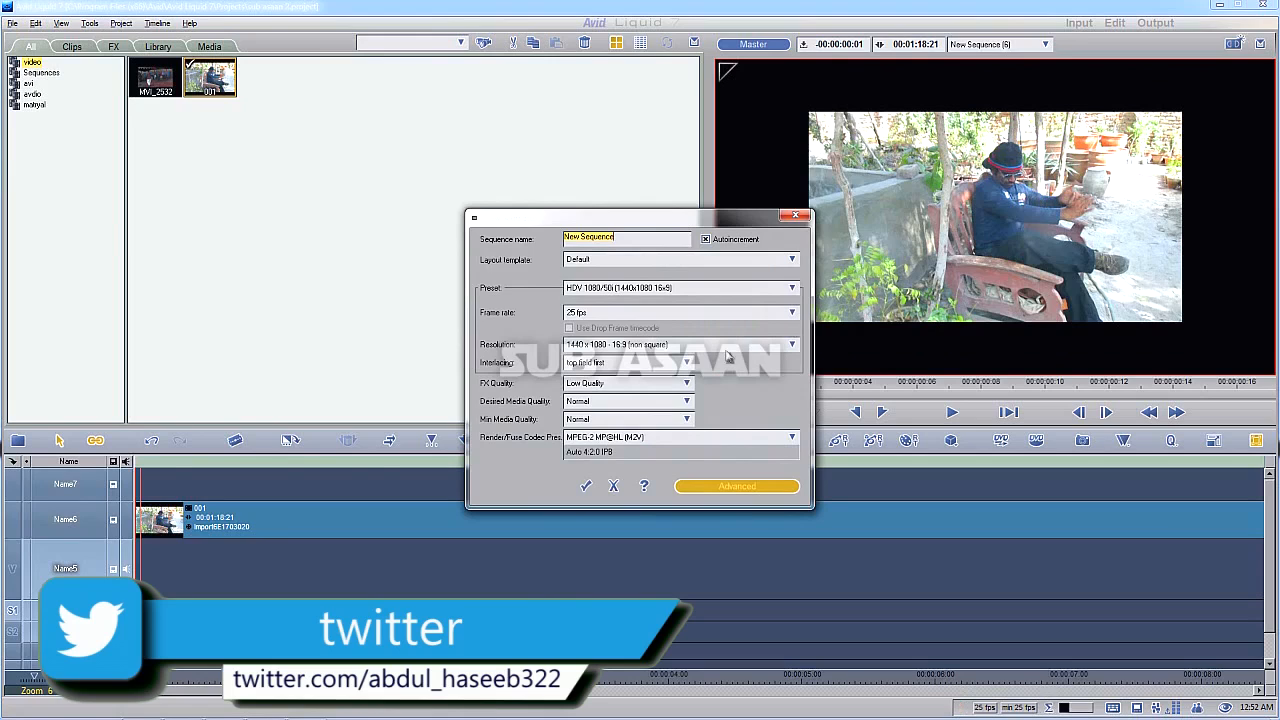
click(792, 345)
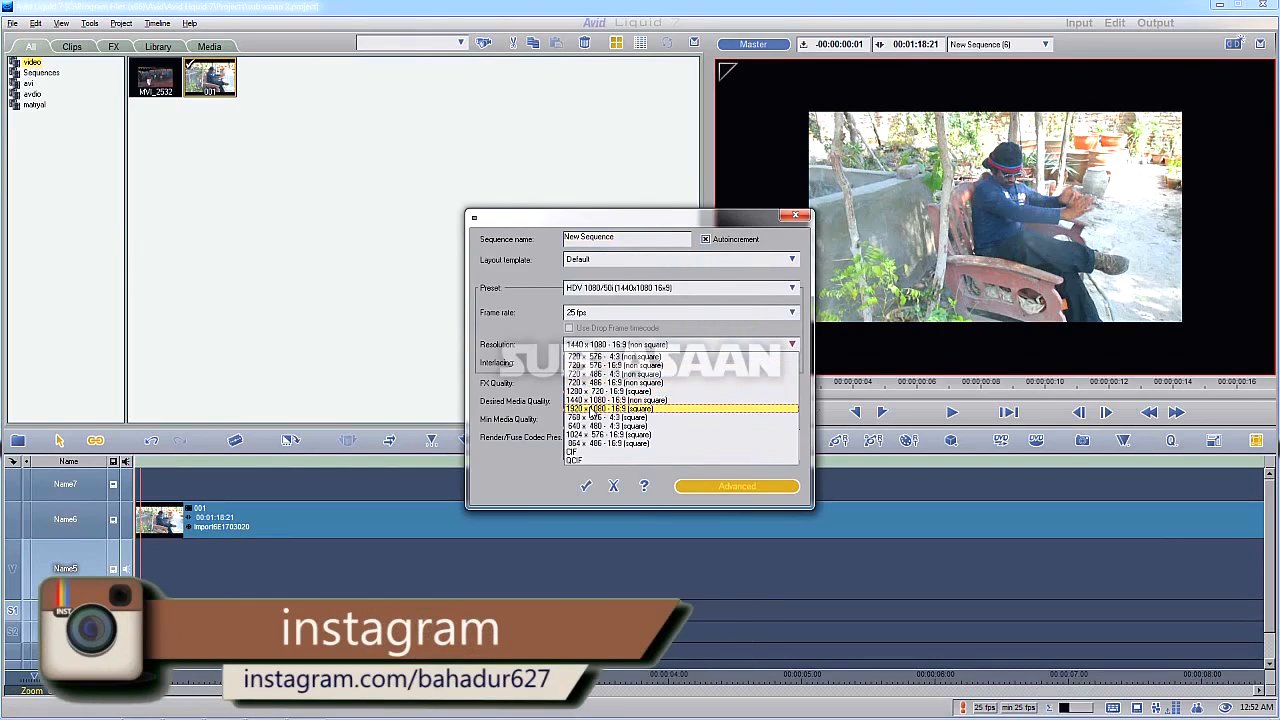
click(596, 409)
click(584, 487)
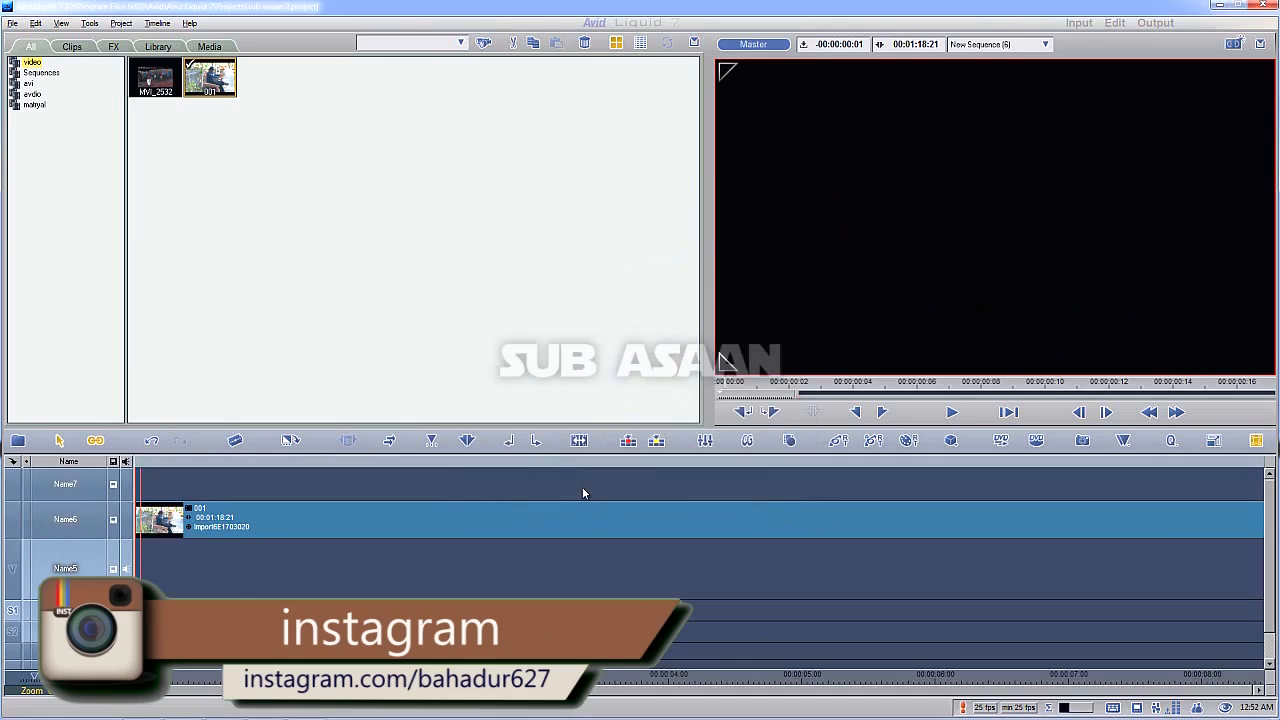
drag(212, 80, 138, 519)
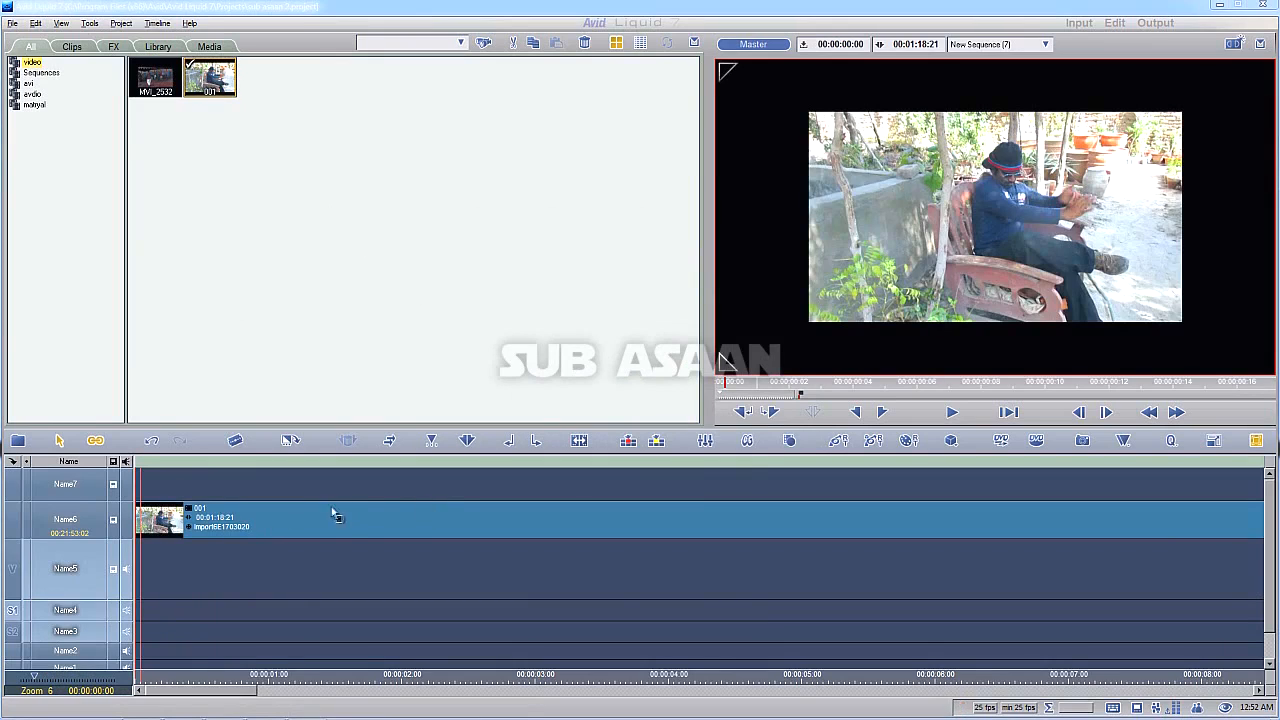
key(Delete)
mouse_move(316, 506)
mouse_down()
mouse_move(307, 489)
mouse_move(323, 506)
mouse_move(314, 522)
mouse_up()
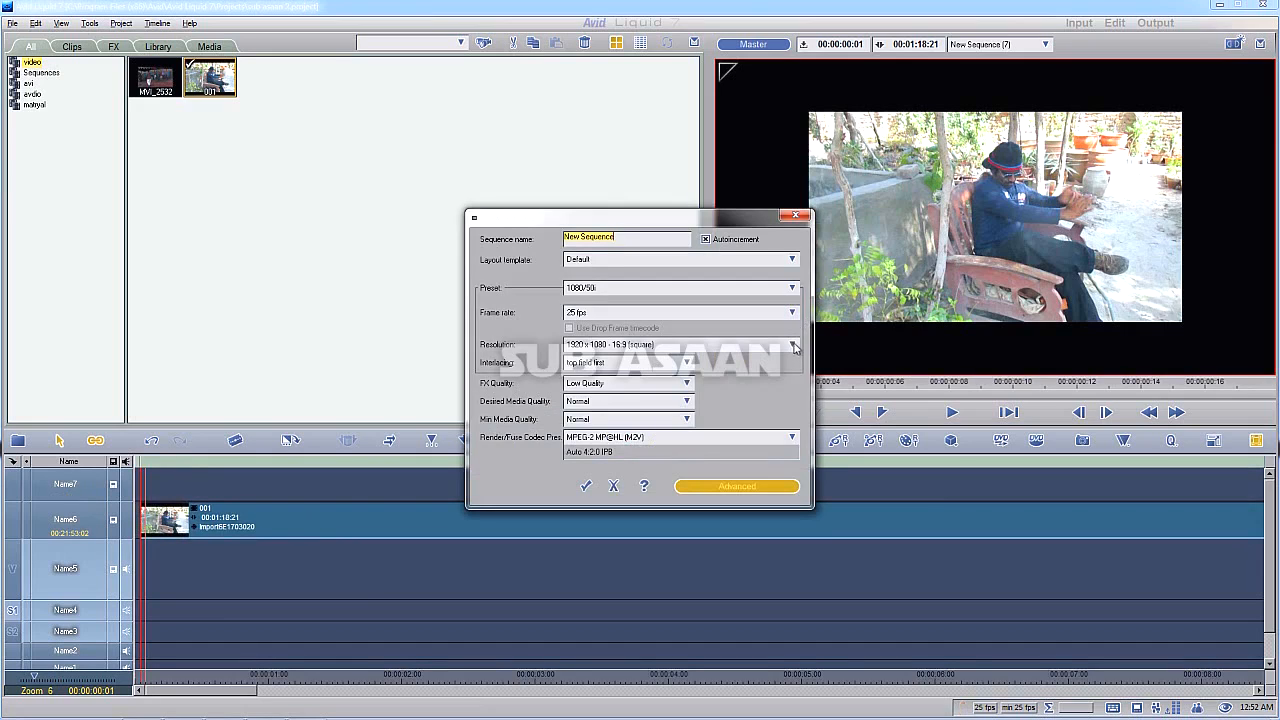
Create a new sequence at 1280 x 720 - 16:9 (square) and place clip 001 at the start of the Name6 track.
click(793, 345)
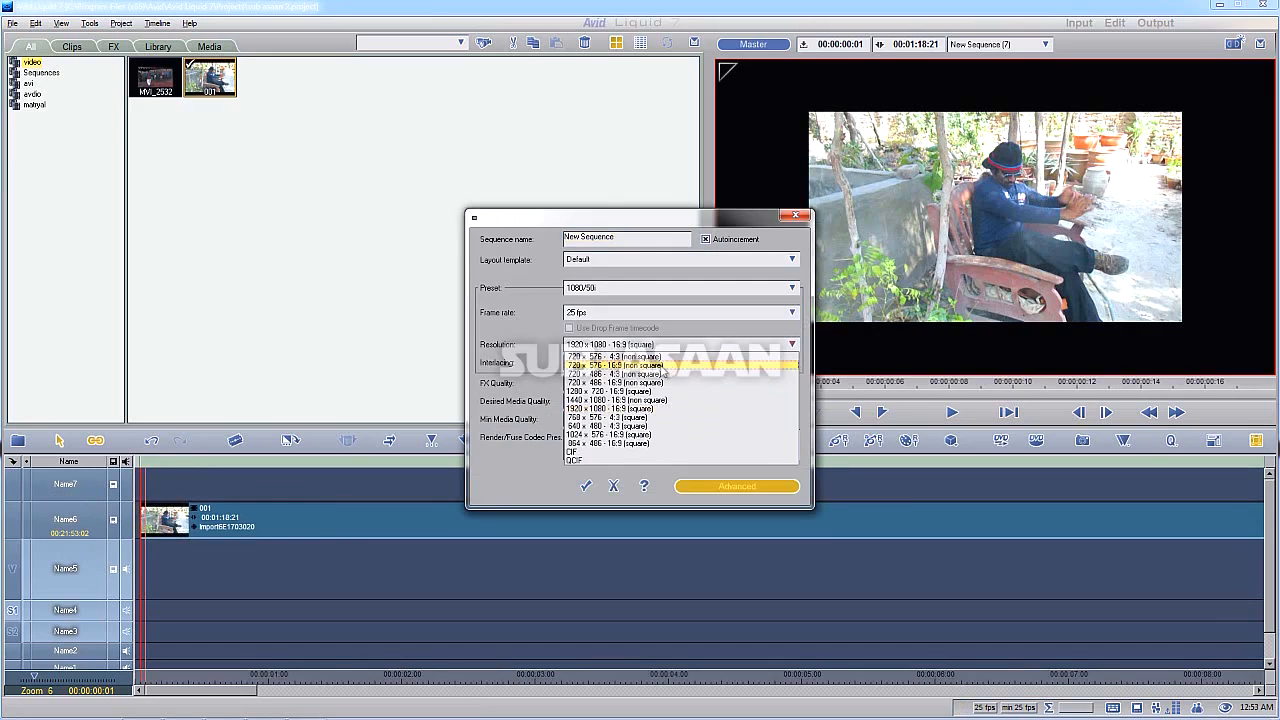
click(612, 391)
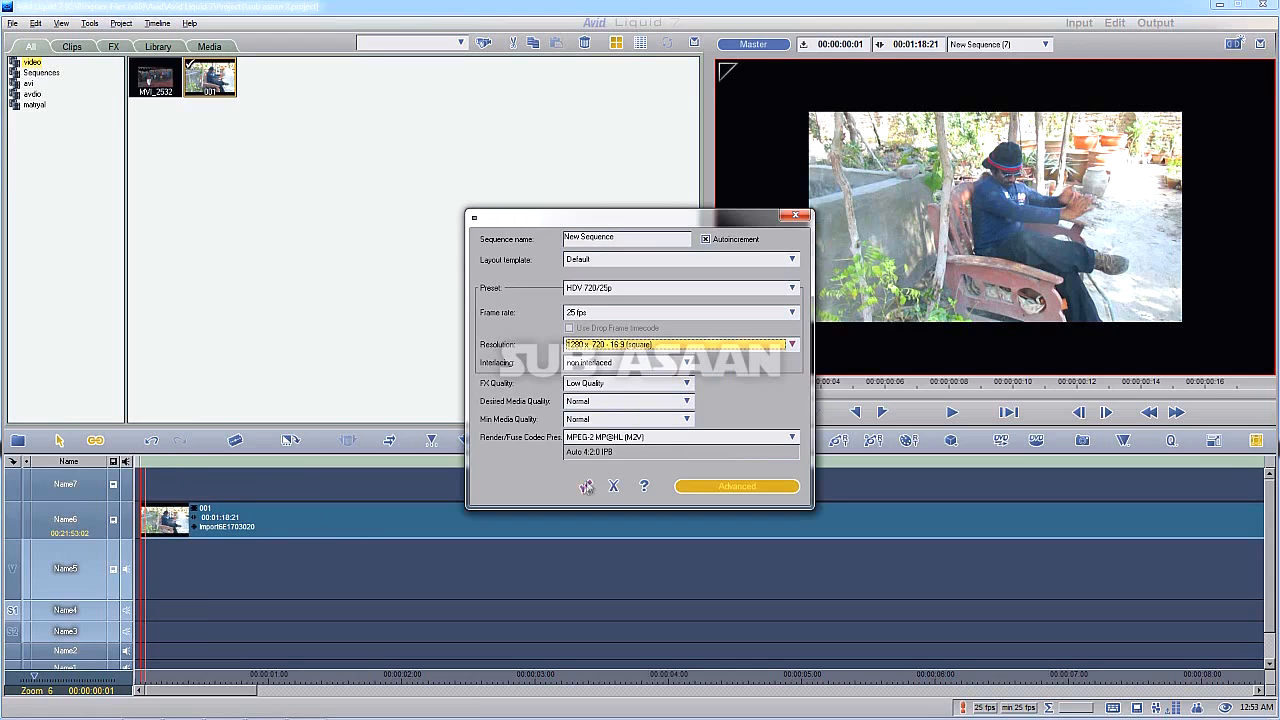
click(585, 486)
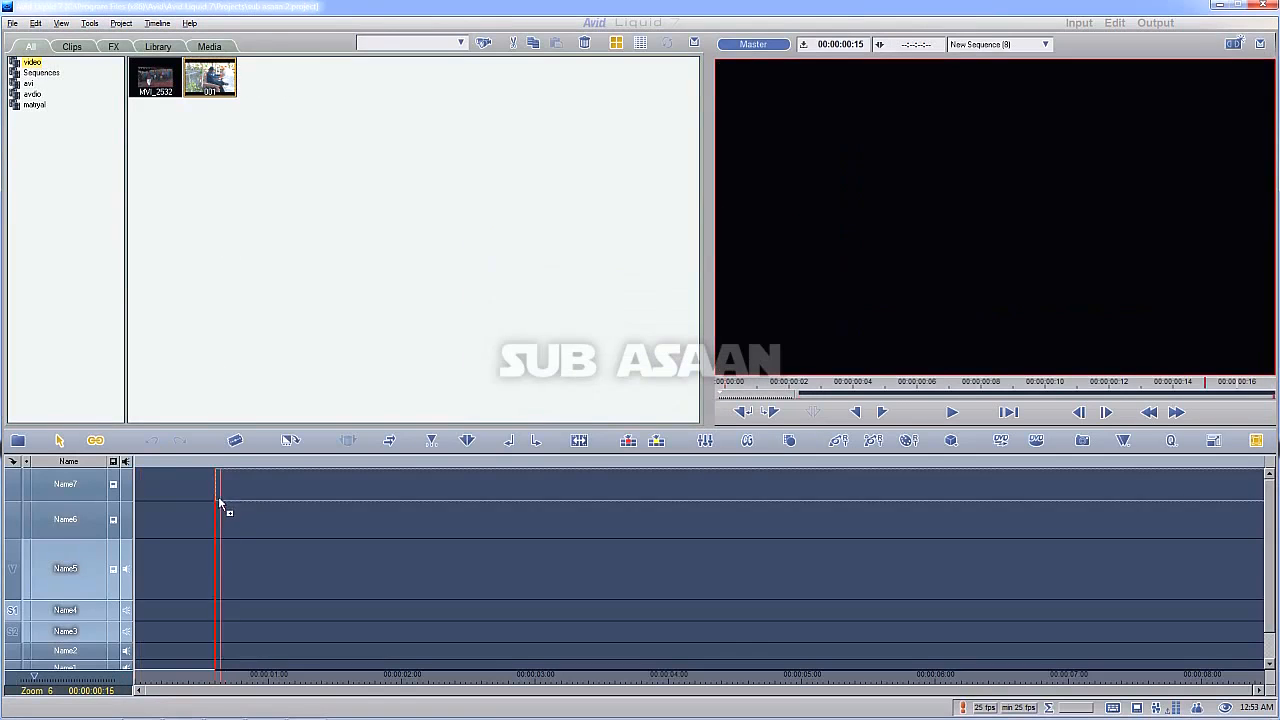
drag(140, 519, 142, 519)
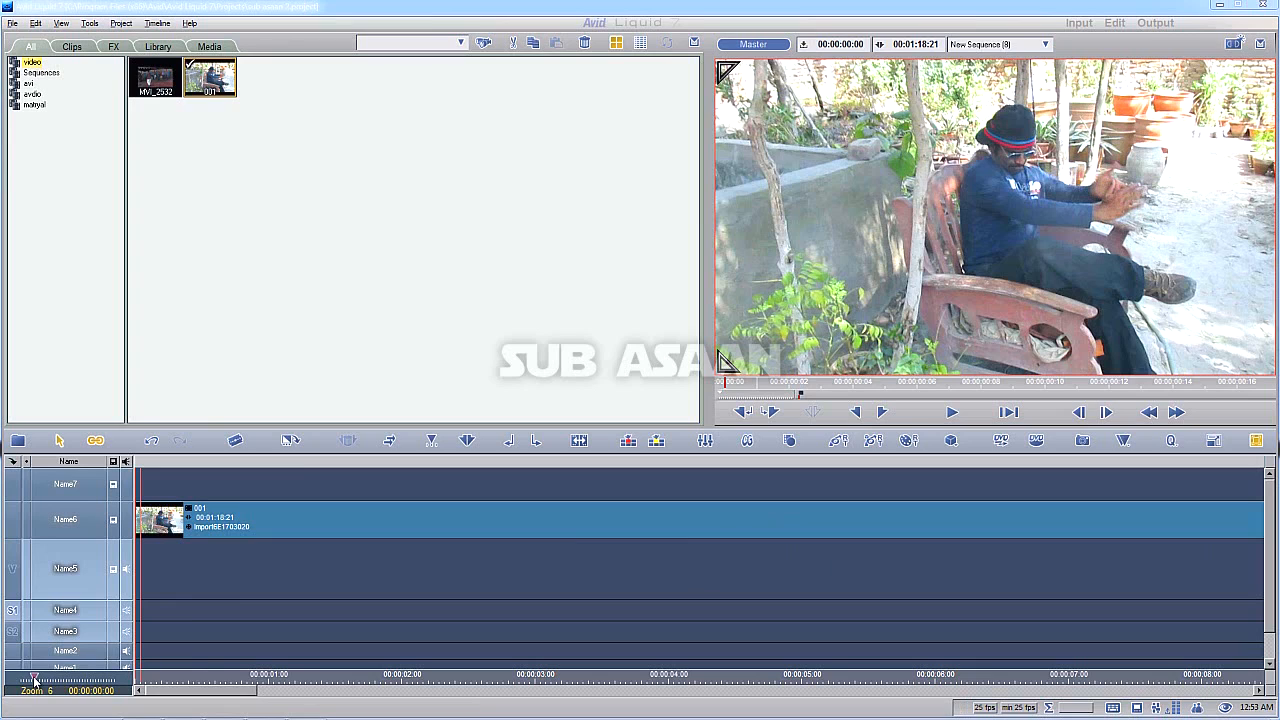
Zoom the timeline out to level 21 to fit the whole clip and play it for a few seconds from the start.
mouse_move(35, 681)
mouse_down()
mouse_move(92, 694)
mouse_move(72, 698)
mouse_up()
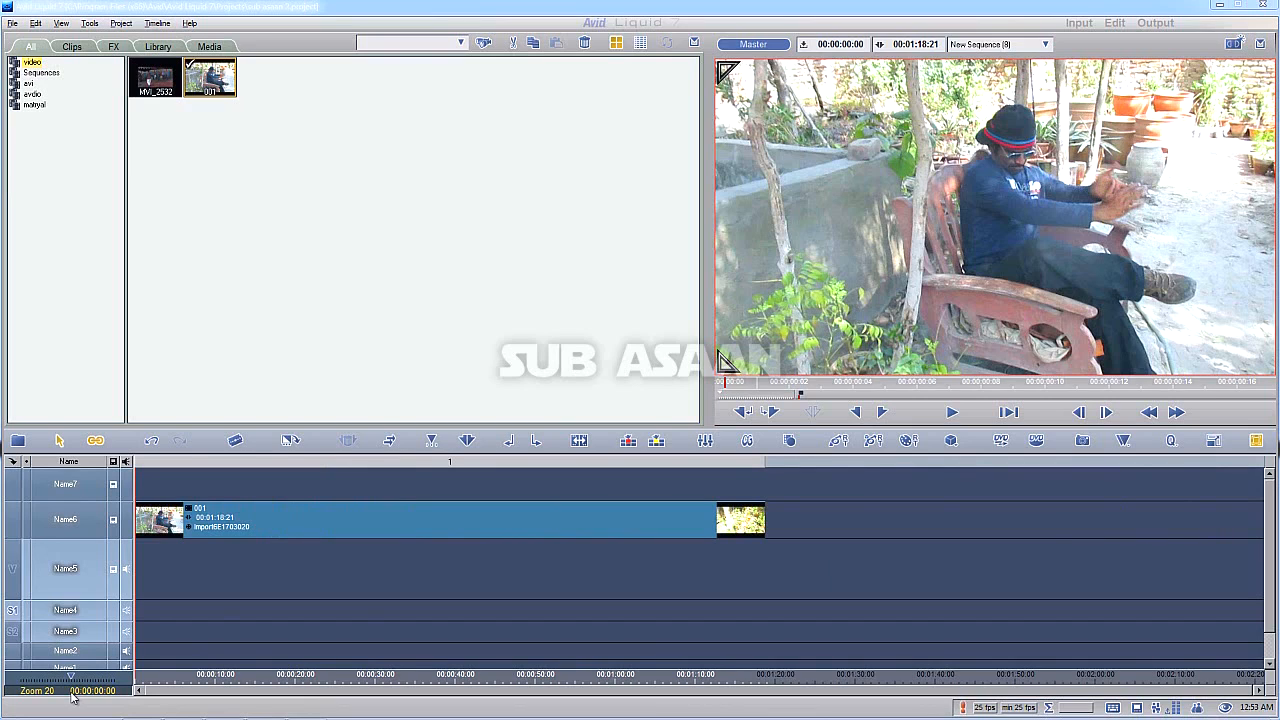
scroll(72, 698, down, 1)
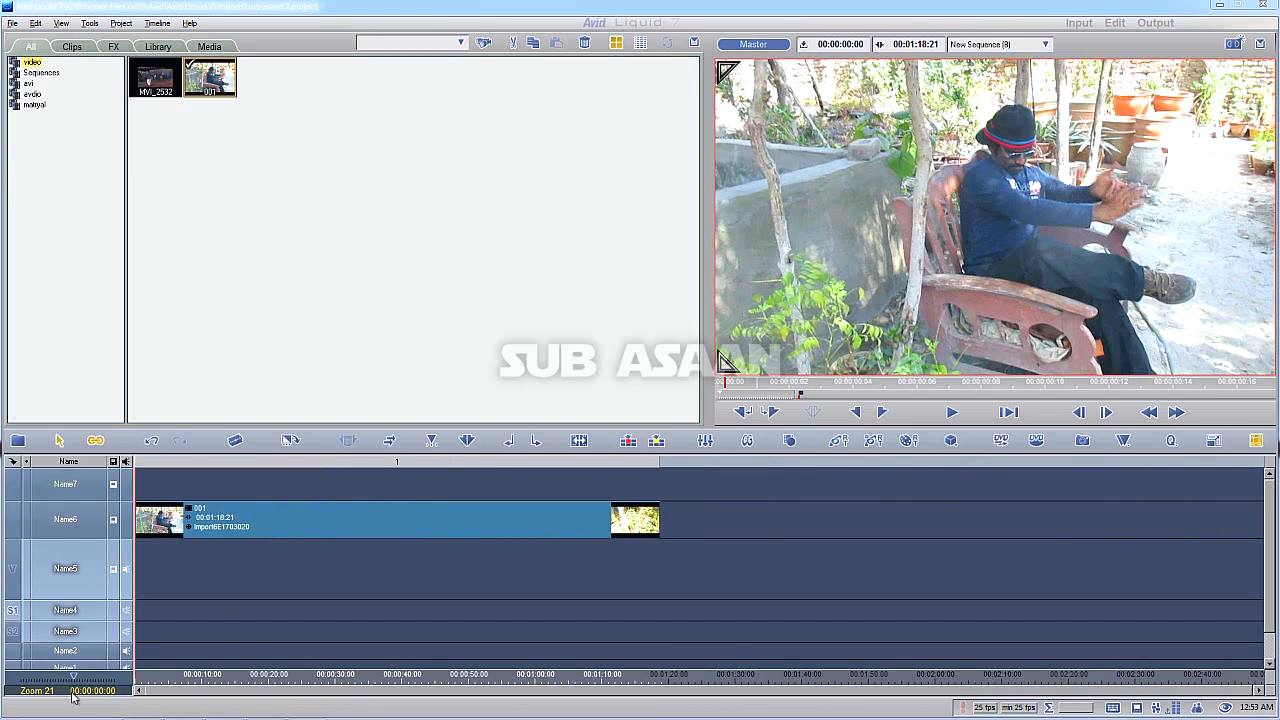
scroll(72, 698, up, 2)
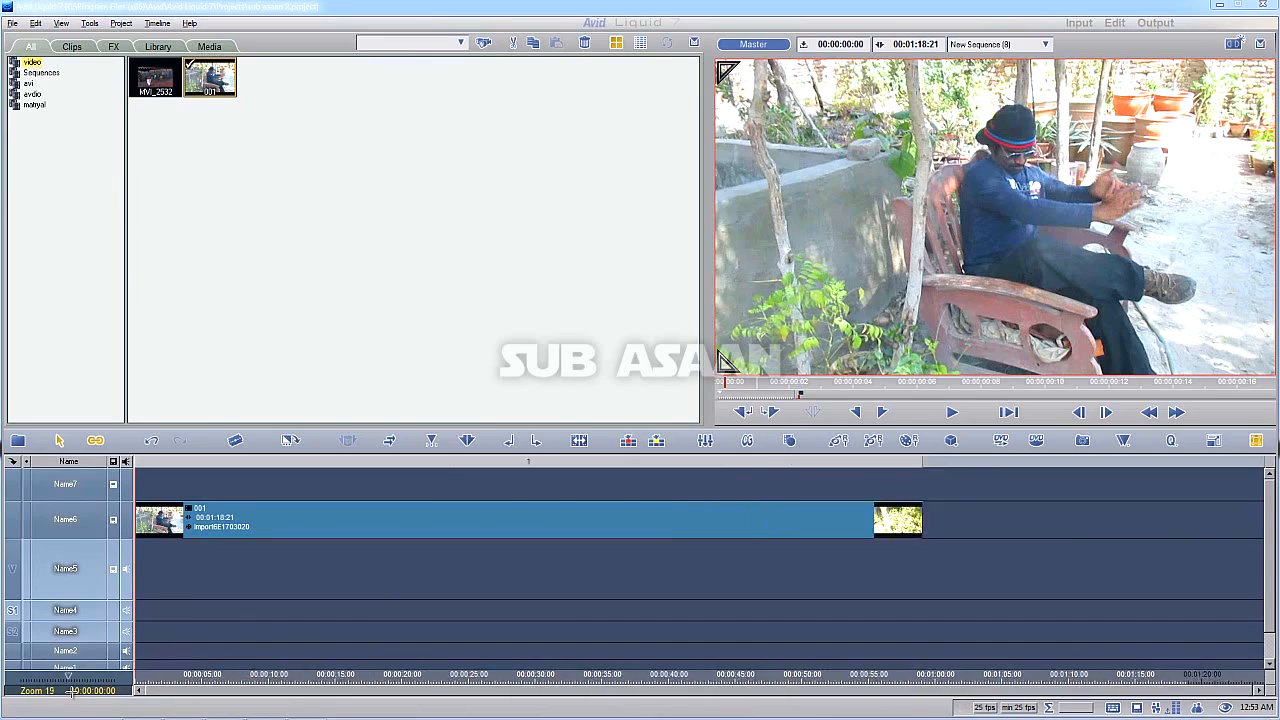
scroll(72, 692, down, 6)
scroll(72, 695, up, 4)
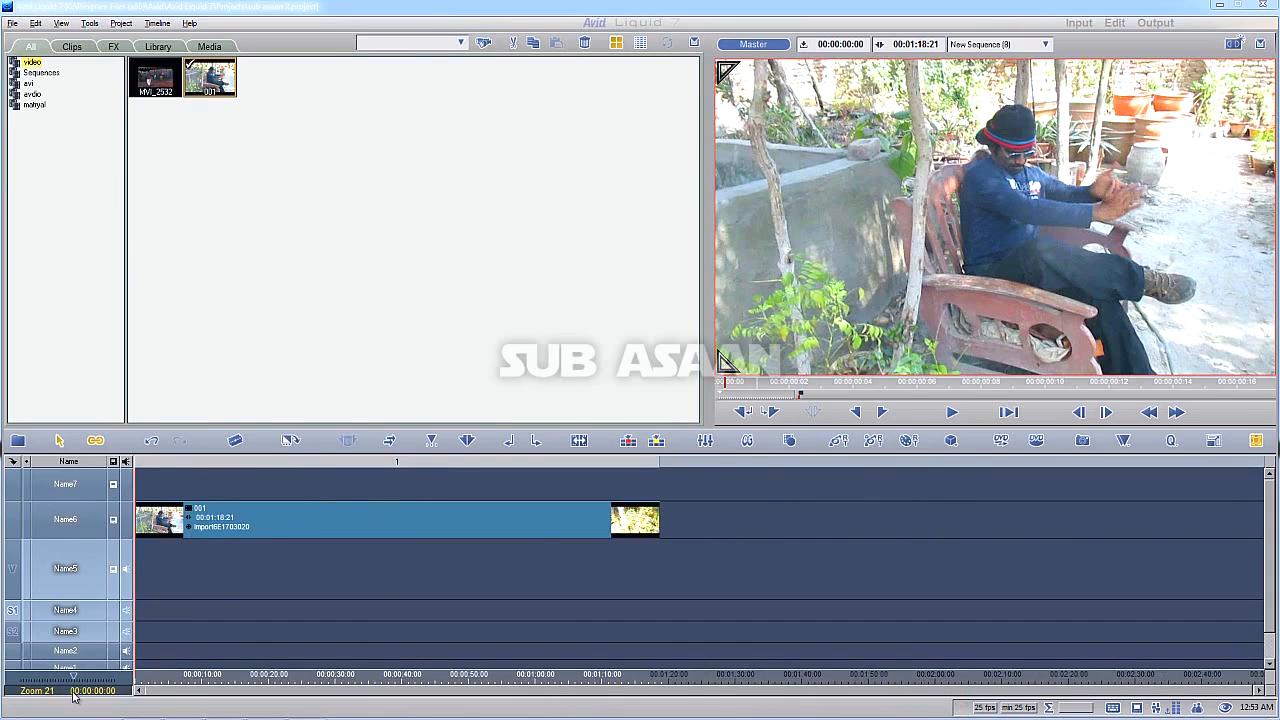
key(space)
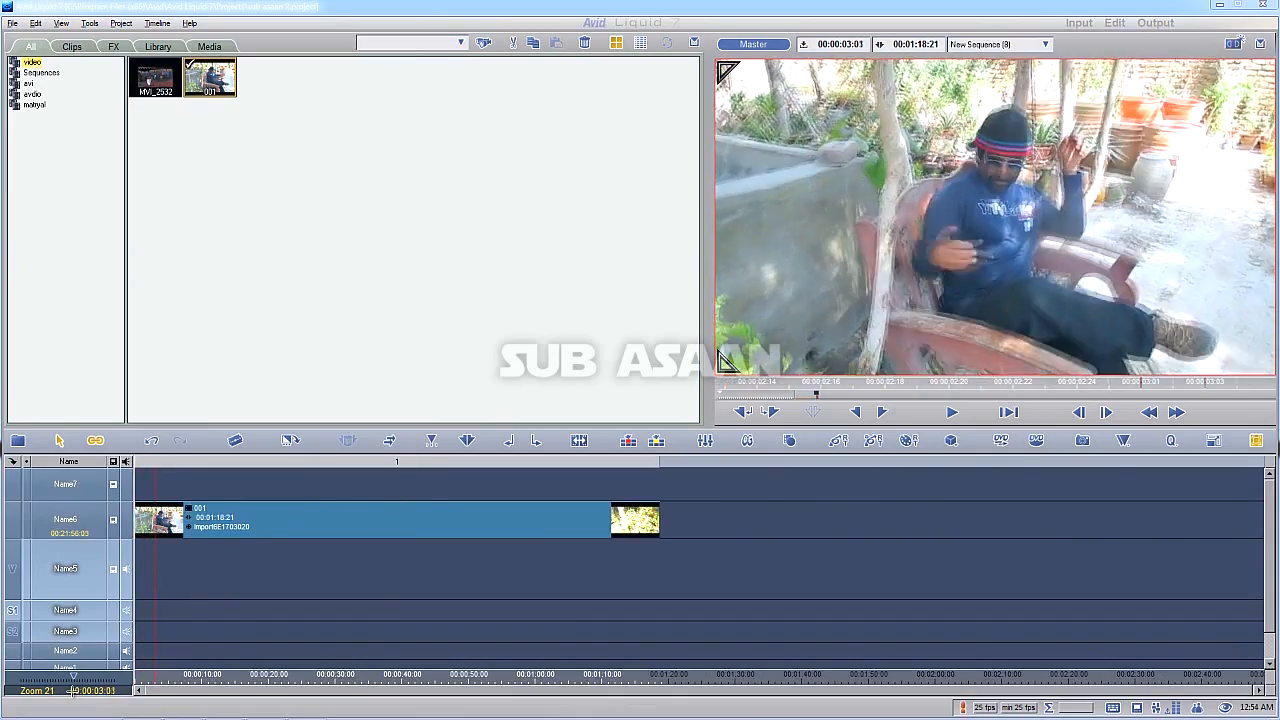
drag(74, 692, 75, 692)
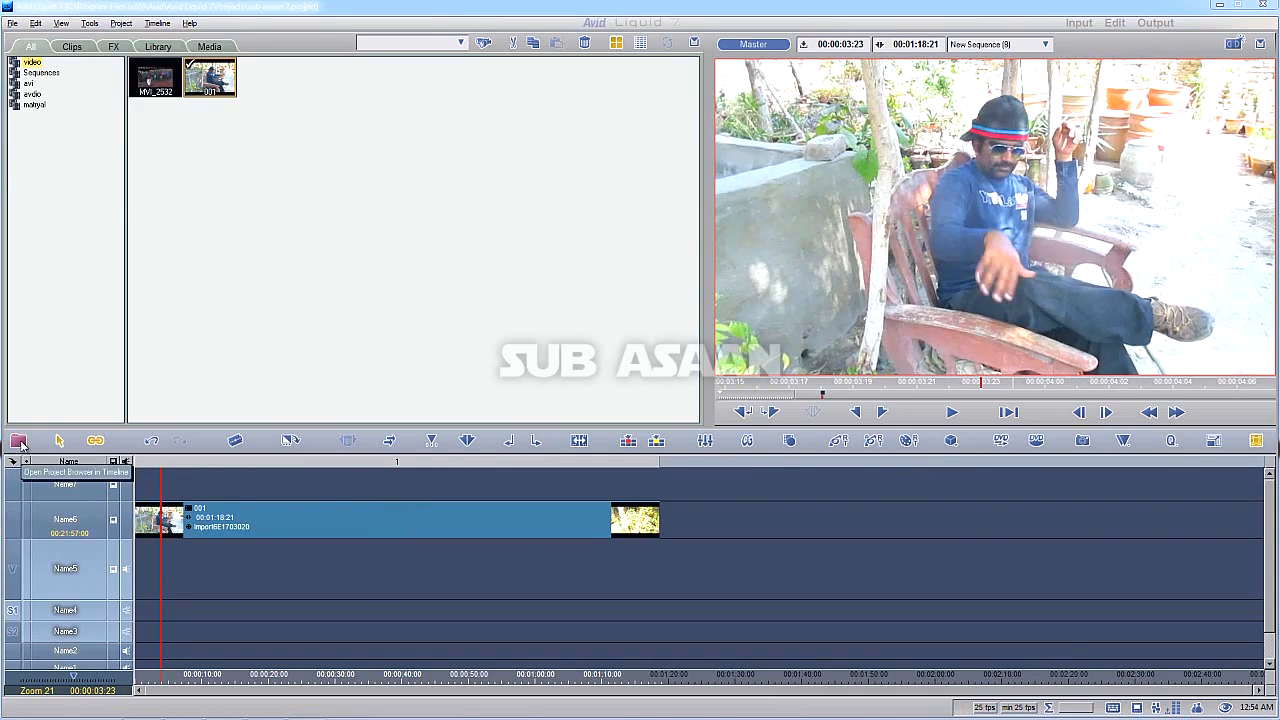
Open the Project Browser in the timeline and close it again.
click(19, 441)
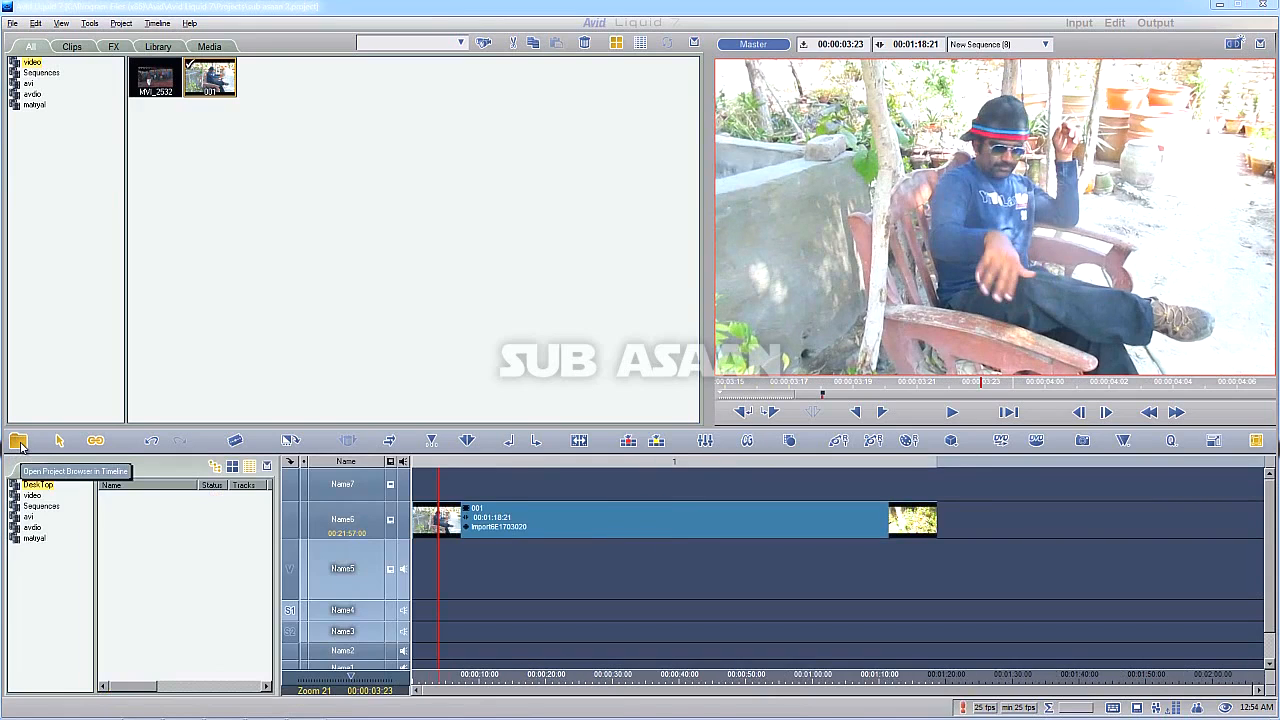
click(19, 441)
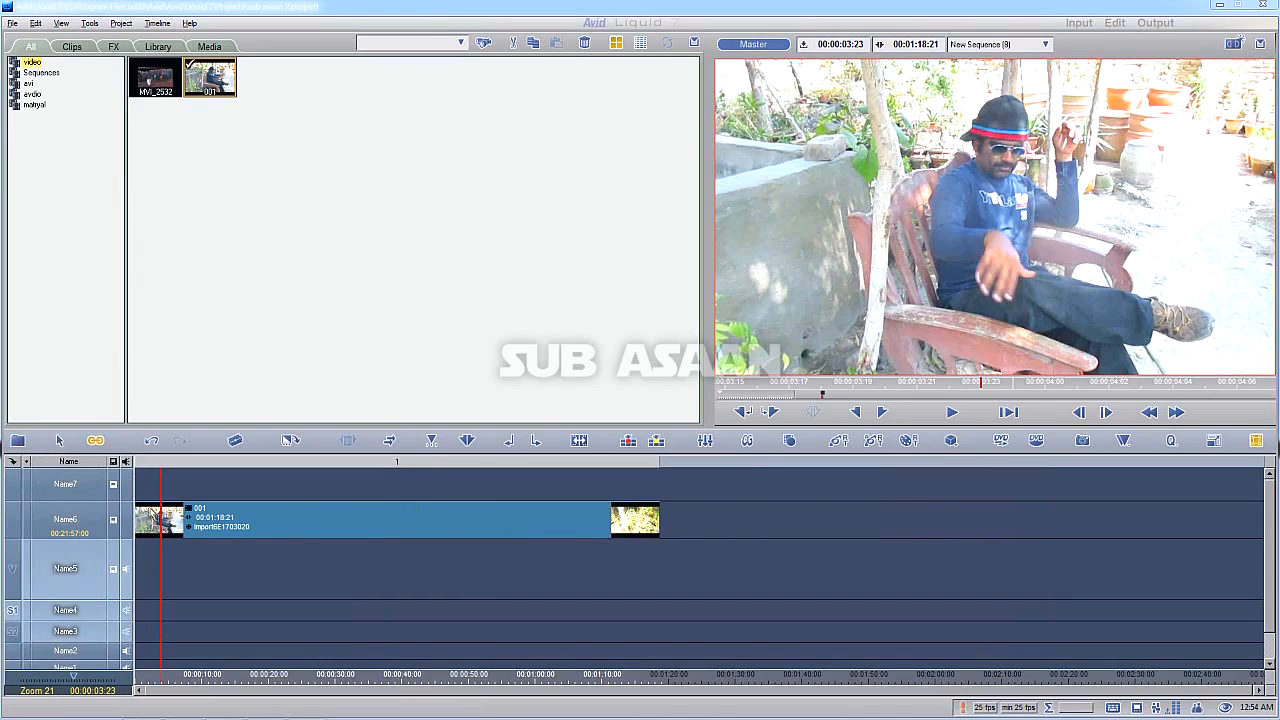
With the Edit Tool off, scrub the playhead across clip 001 to about 00:00:18:12.
drag(162, 518, 243, 537)
click(355, 526)
drag(355, 526, 258, 537)
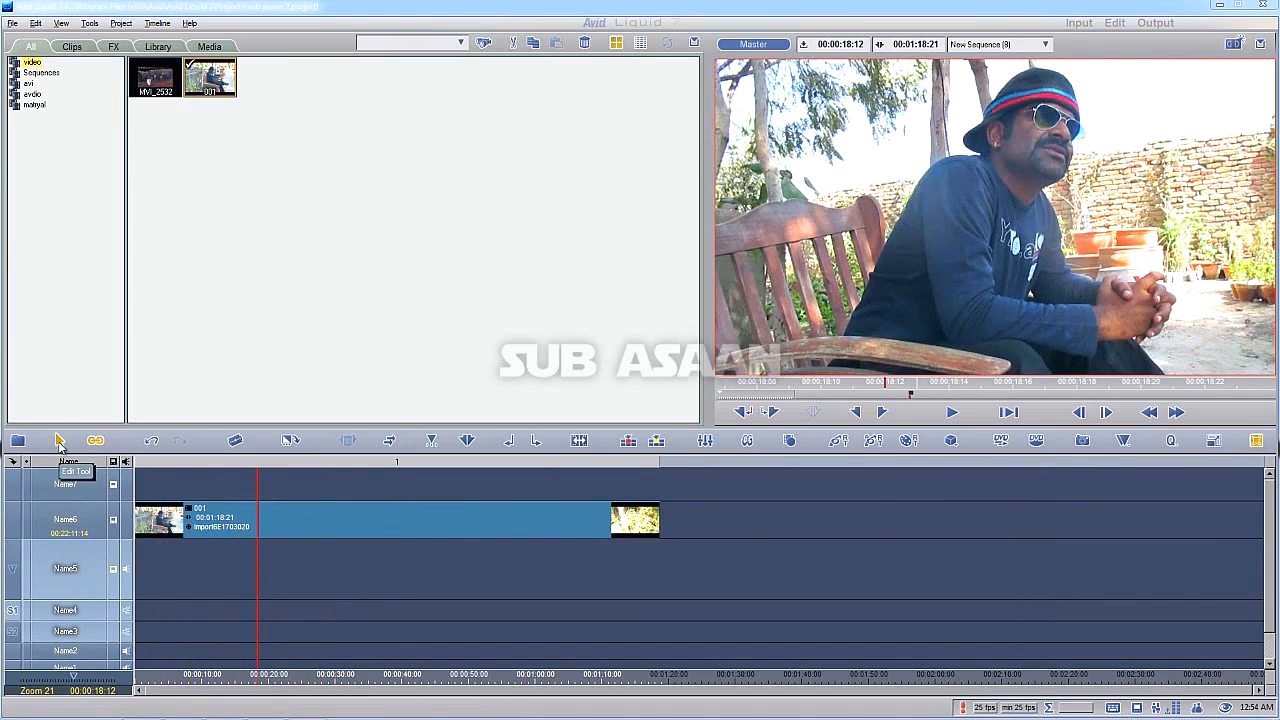
With the Edit Tool on, shift clip 001 along the Name6 track to start at 00:00:01:20.
mouse_move(277, 526)
mouse_down()
mouse_move(331, 530)
mouse_move(280, 531)
mouse_move(291, 534)
mouse_up()
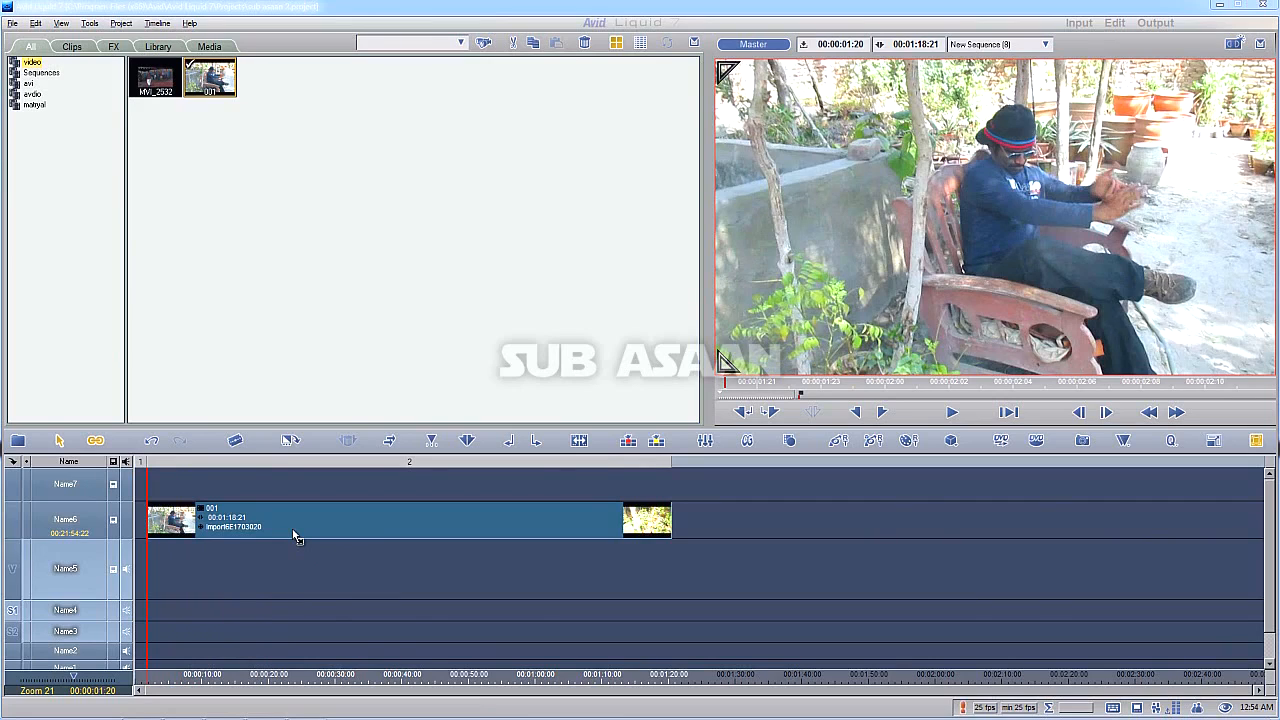
mouse_move(300, 714)
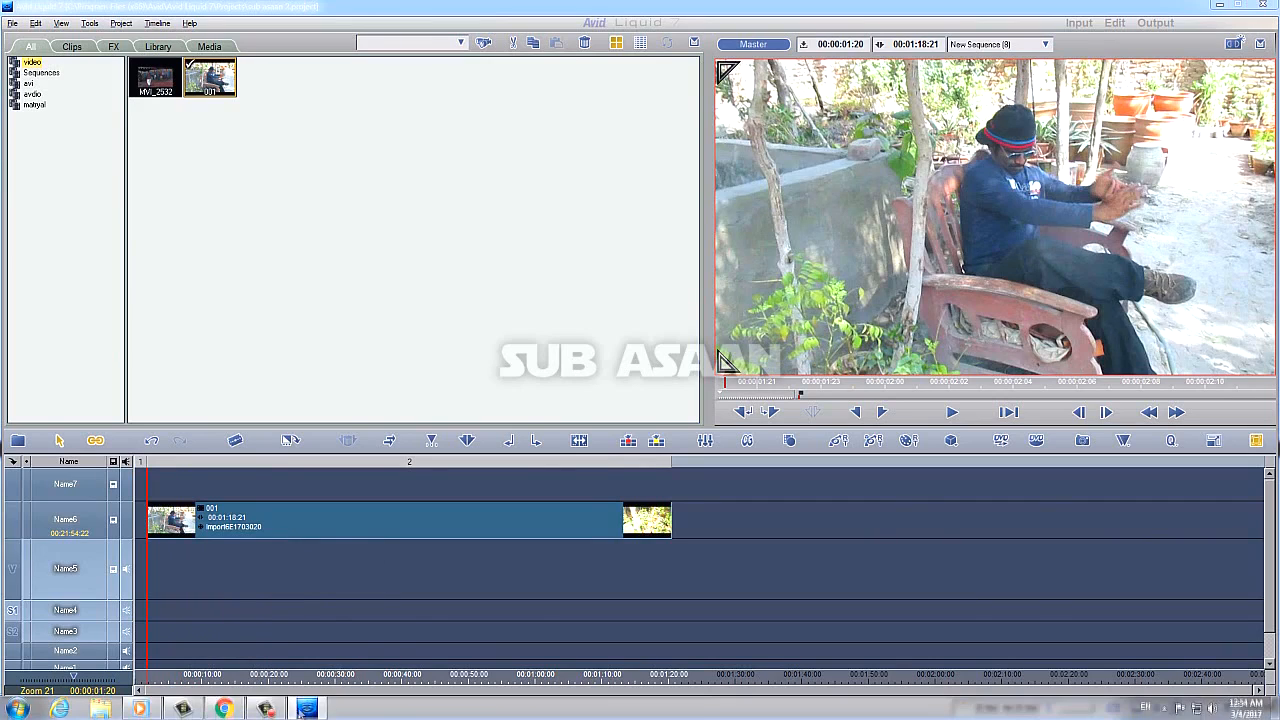